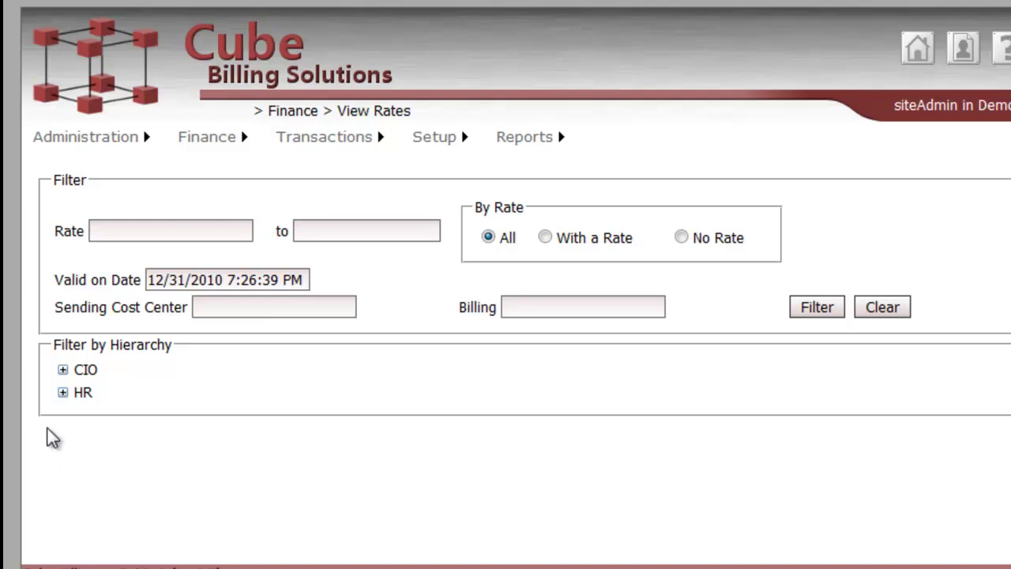
Filter the rates by hierarchy to Server Support under CIO, IT, Datacenter Services
click(63, 369)
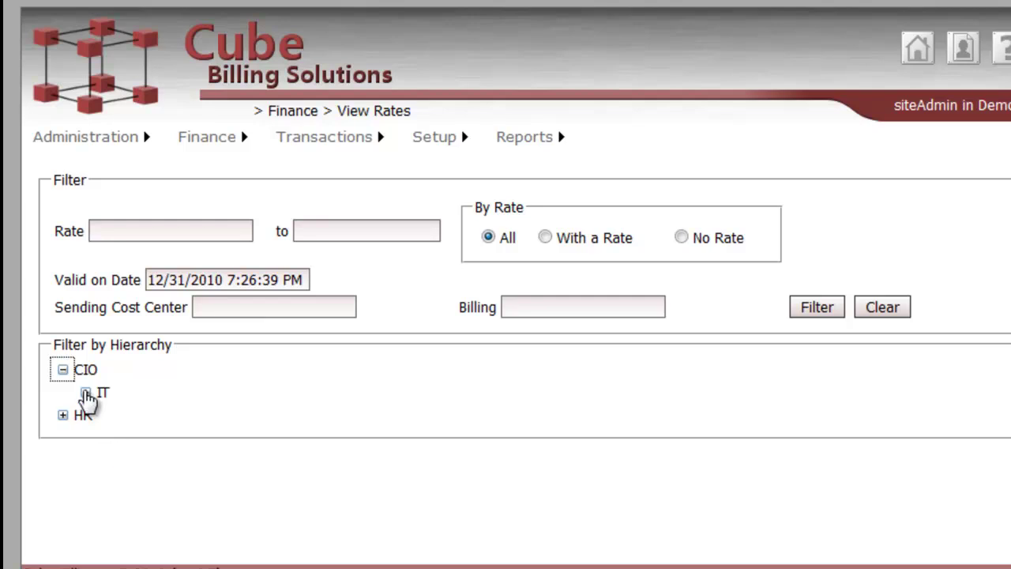
click(85, 392)
click(108, 415)
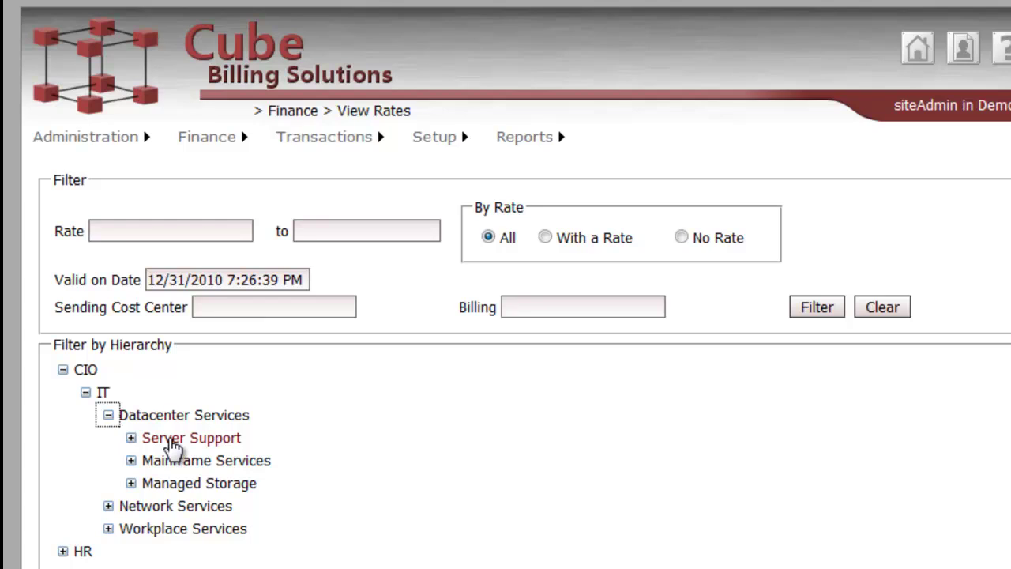
click(172, 444)
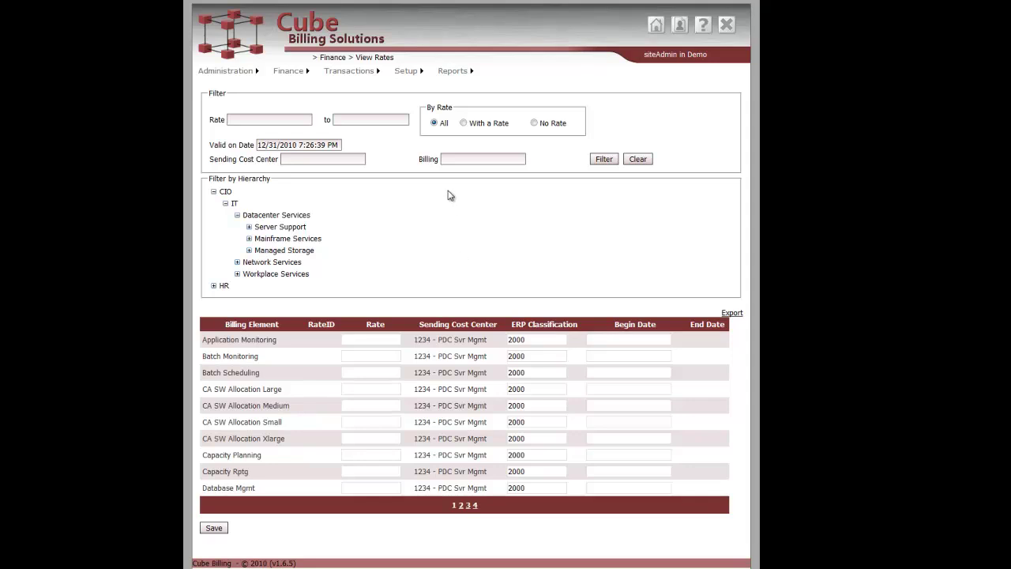
Filter the rates list by the billing text "base"
click(500, 181)
text(base)
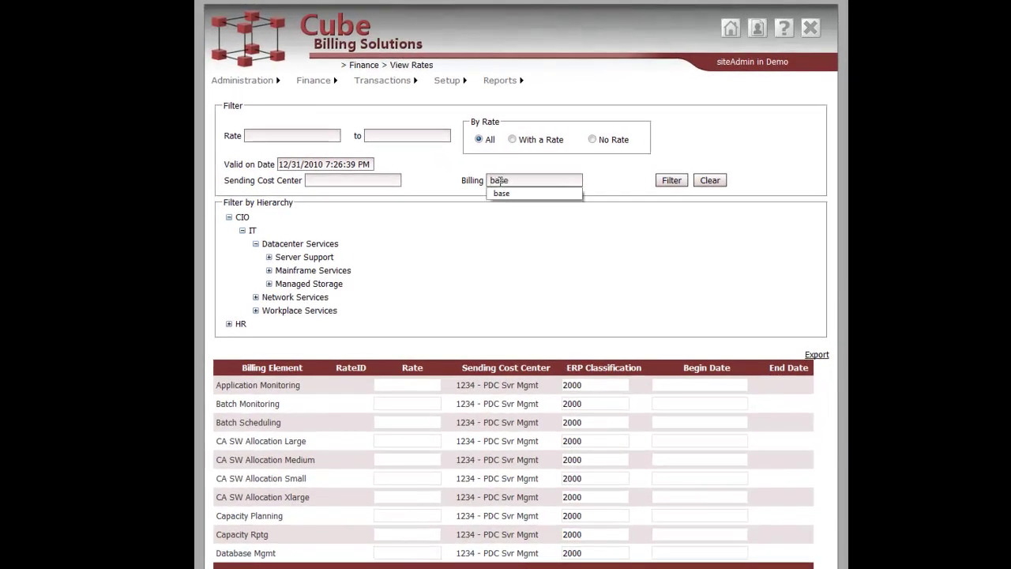
key(Escape)
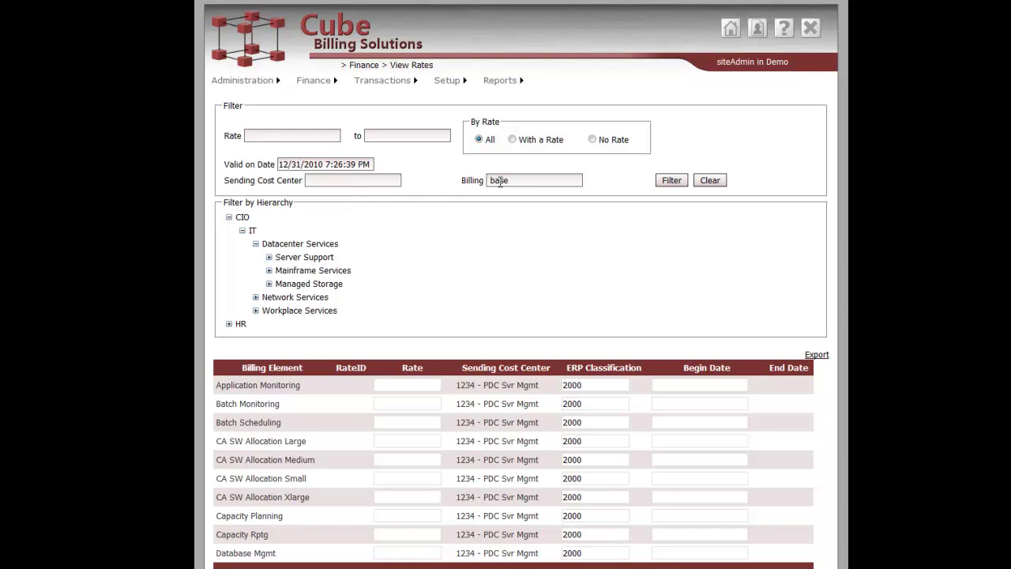
key(Return)
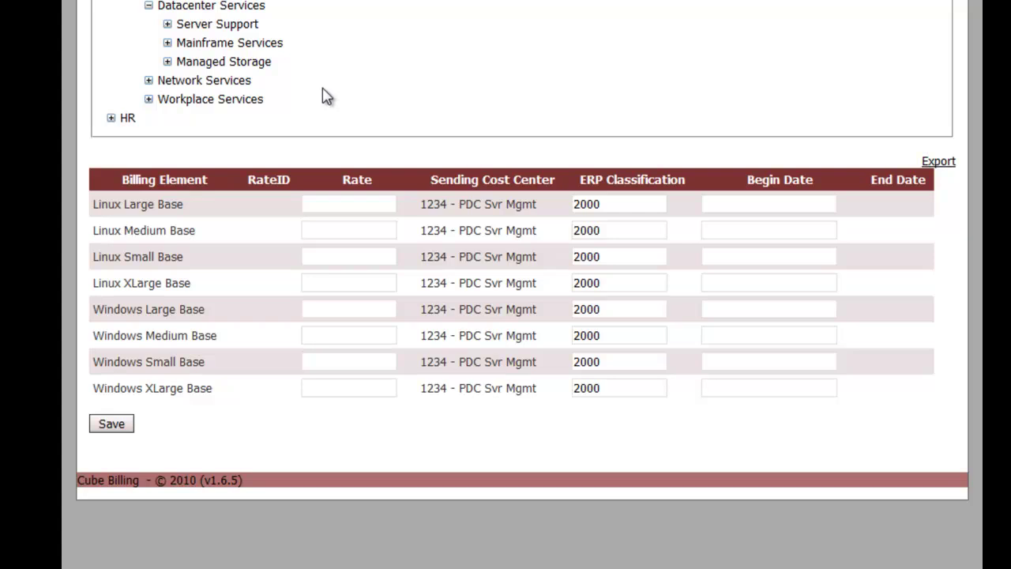
Enter the Linux Base rates: Large 900, Medium 800, Small 700 and XLarge 1000
click(360, 206)
text(900)
click(362, 227)
text(800)
click(357, 259)
text(700)
click(357, 281)
text(1000)
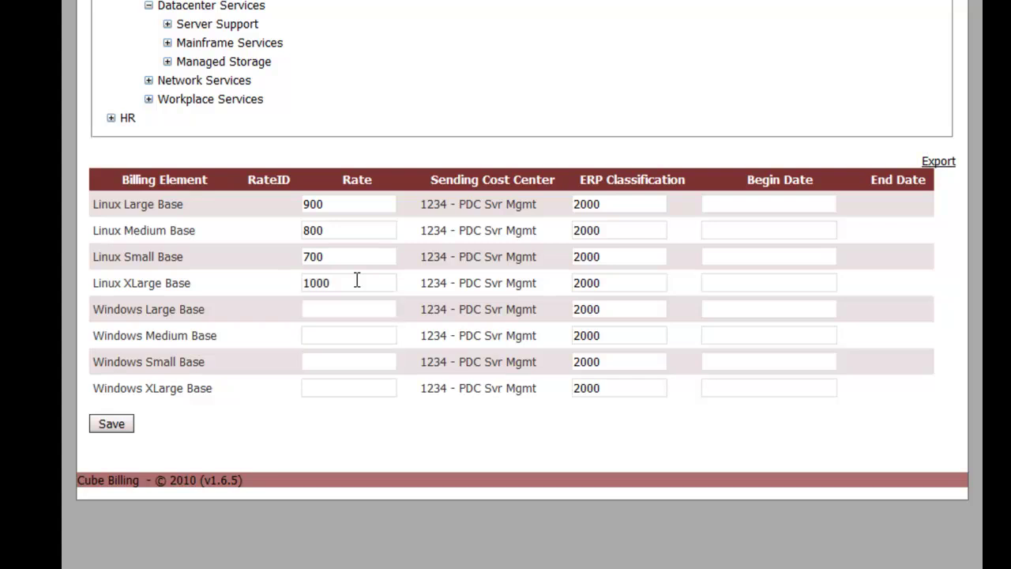
Enter the Windows Base rates: Large 1100, Medium 1000, Small 900 and XLarge 1200
click(353, 313)
text(1100)
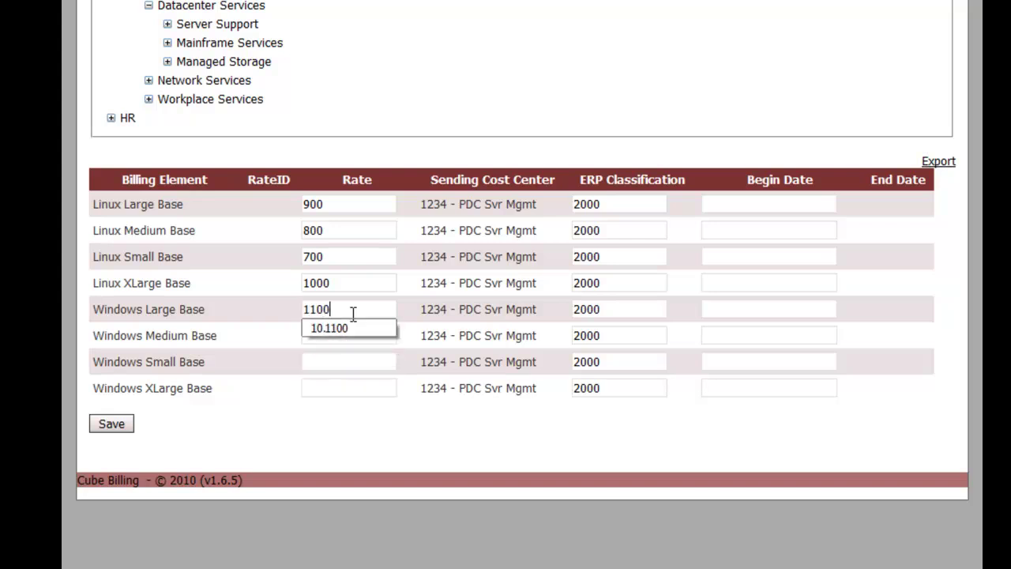
click(304, 335)
text(100)
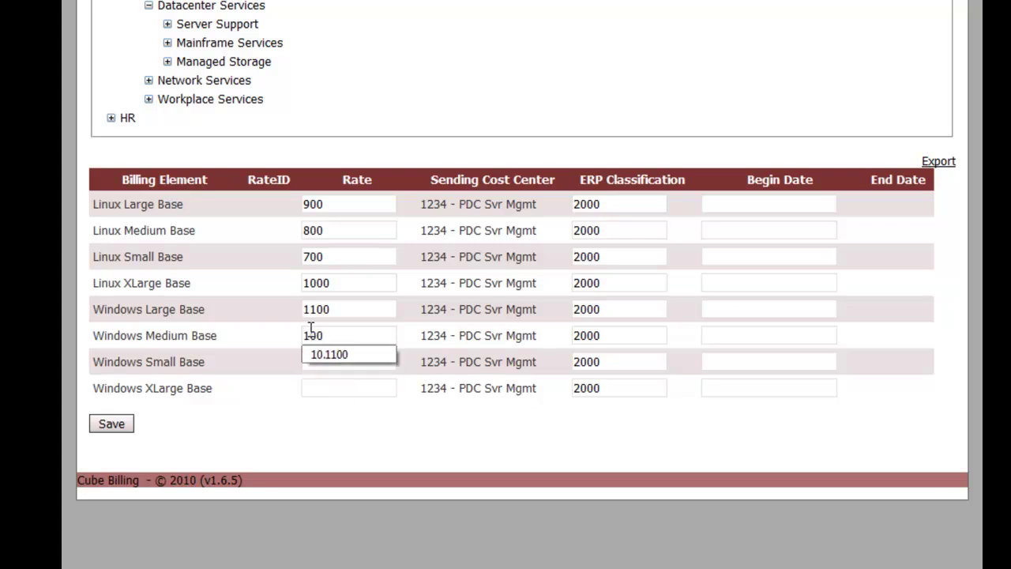
text(0)
click(325, 361)
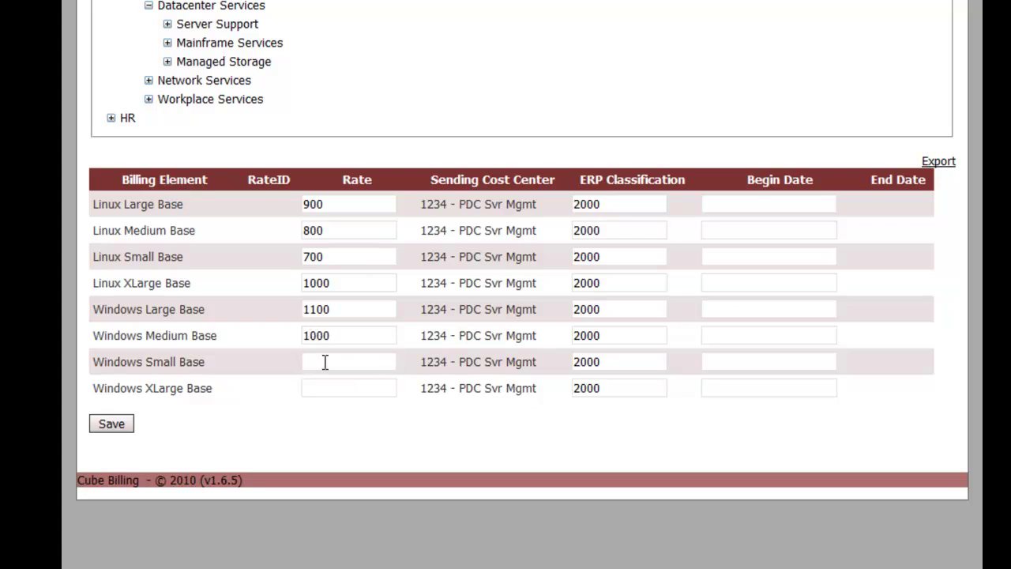
text(900)
click(331, 388)
text(1200)
Set the begin date of all four Linux Base billing elements to 12/1/2010
click(758, 204)
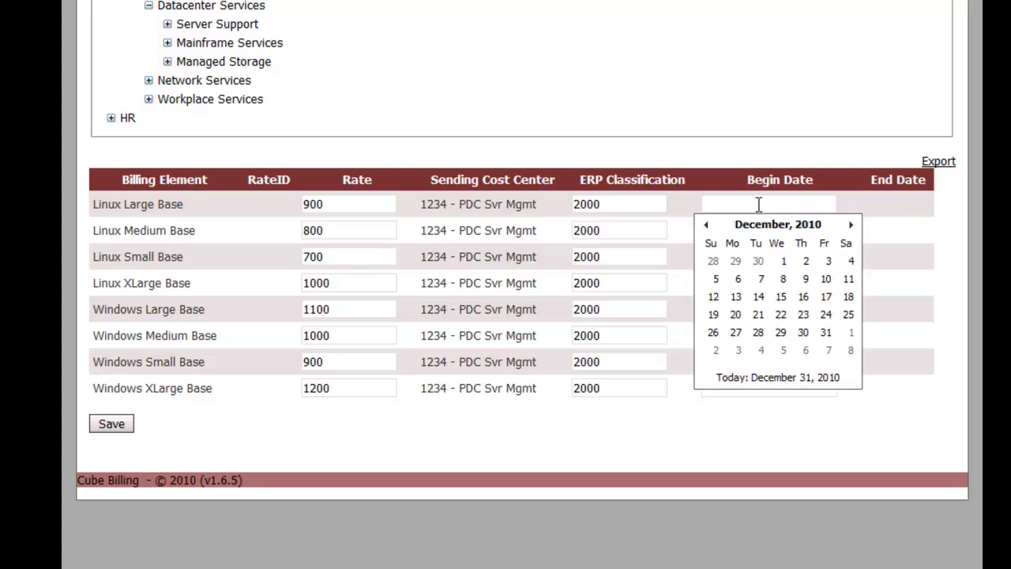
click(784, 262)
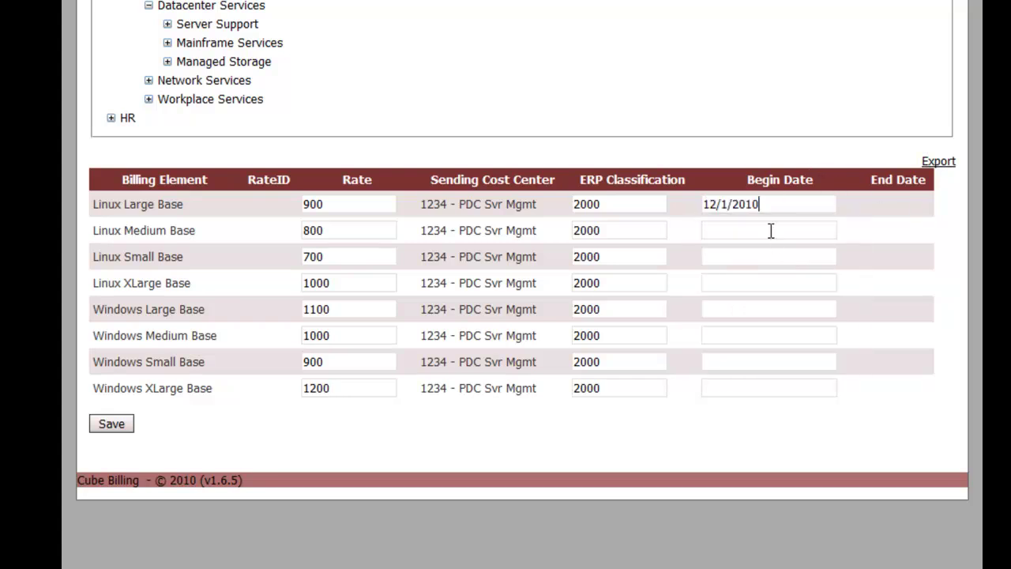
click(764, 228)
click(786, 289)
click(758, 256)
click(785, 316)
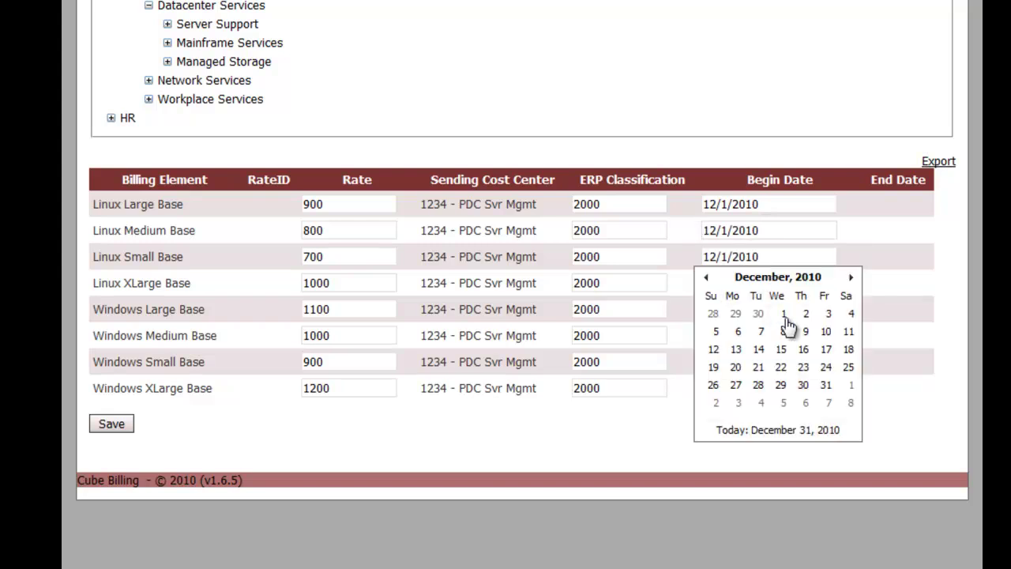
click(758, 284)
click(783, 341)
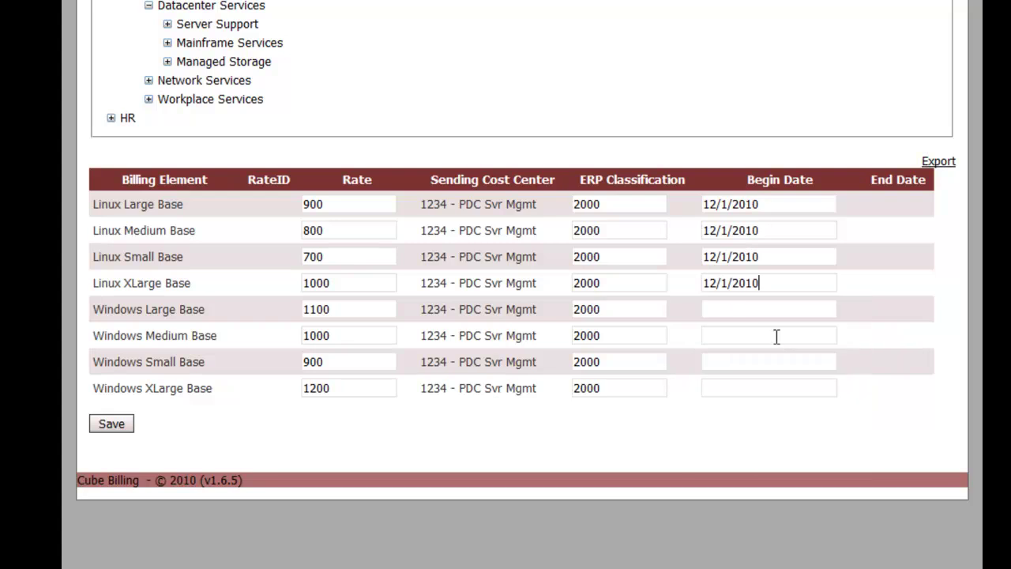
Set the begin date of all four Windows Base billing elements to 12/1/2010 and save the rates
click(758, 309)
click(777, 367)
click(755, 338)
click(784, 394)
click(763, 362)
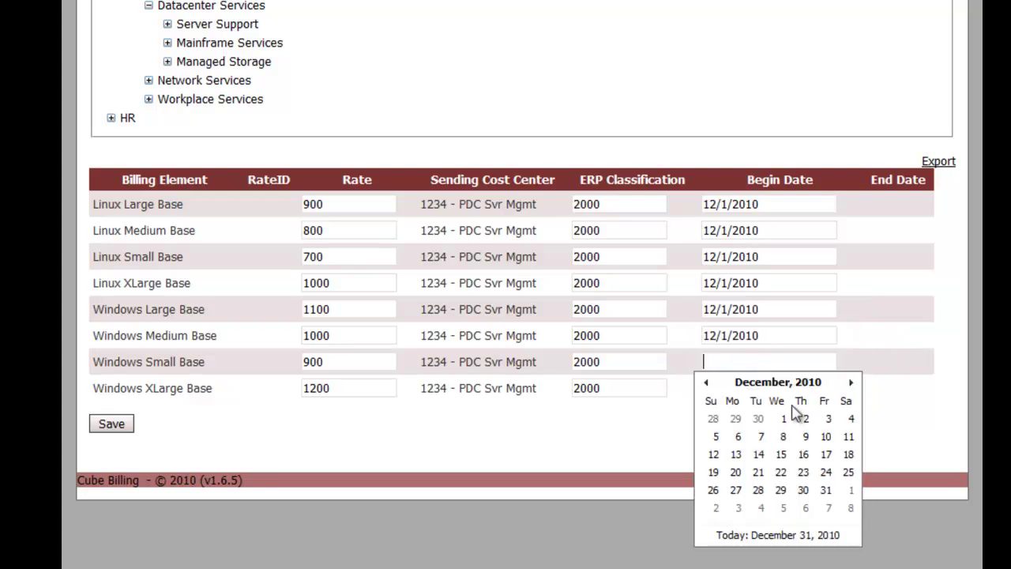
click(784, 418)
click(765, 388)
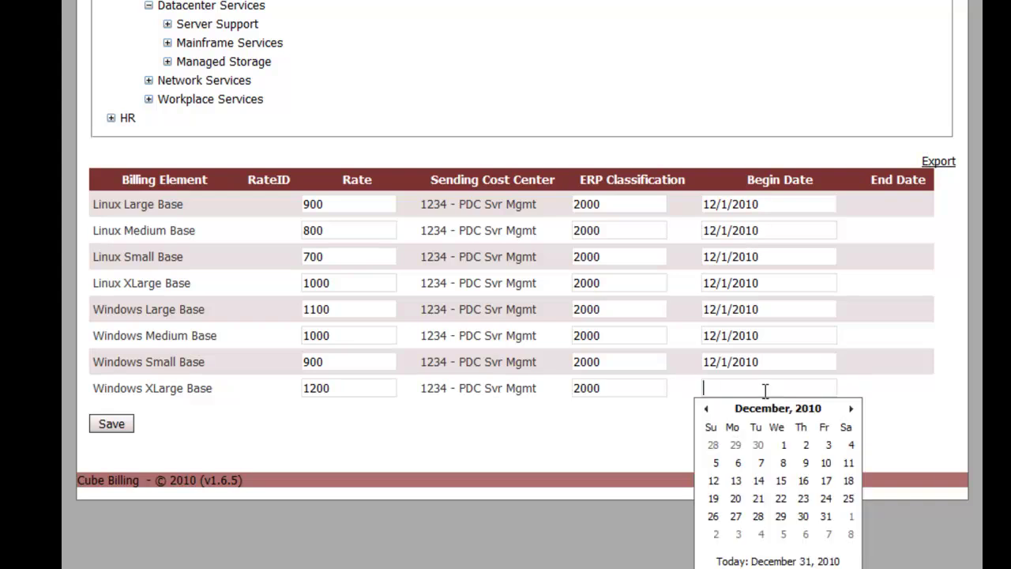
click(789, 447)
click(112, 426)
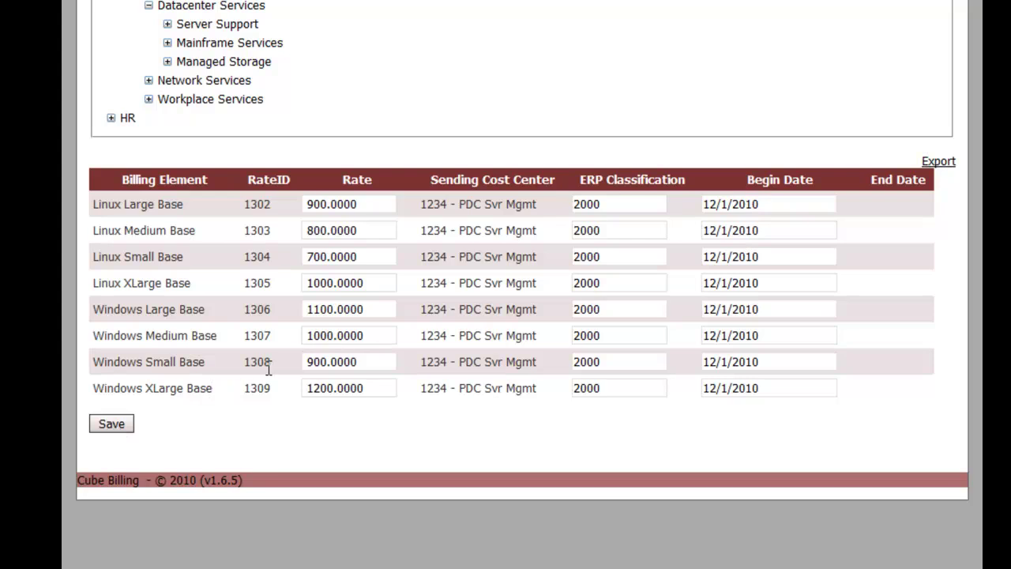
Change Linux Large Base to a begin date of 1/1/2011 and a rate of 800
click(763, 205)
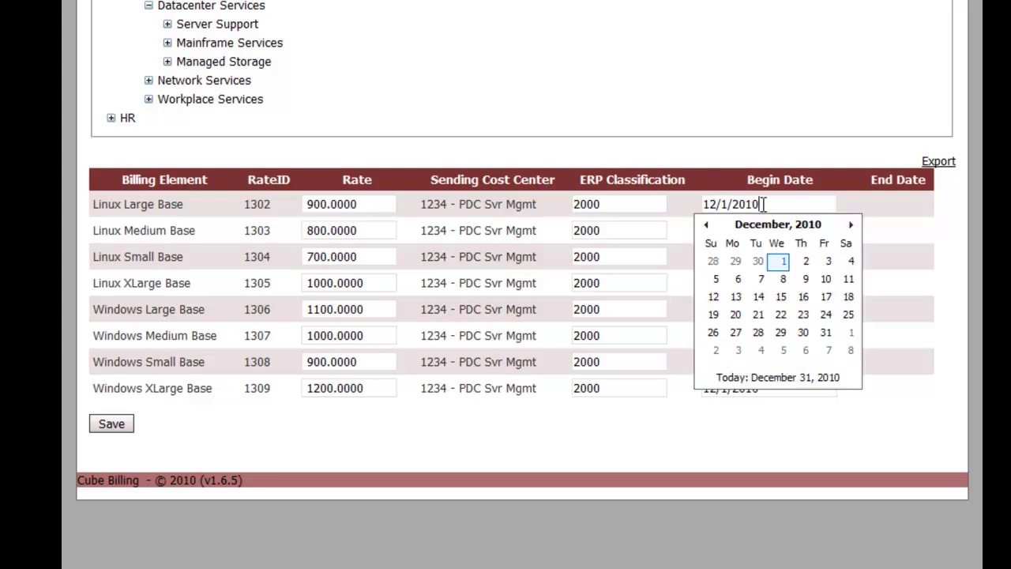
click(849, 334)
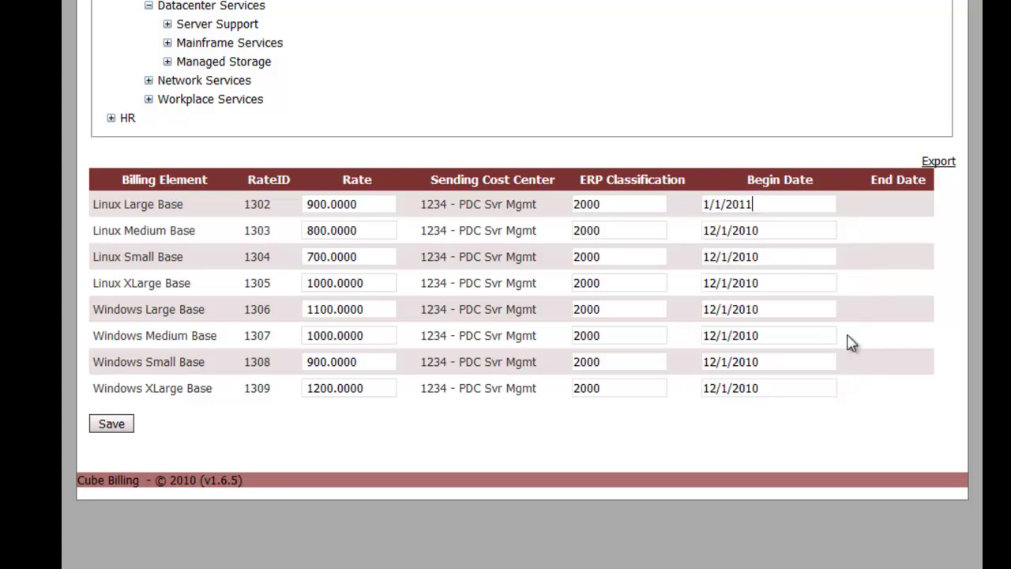
drag(368, 203, 237, 207)
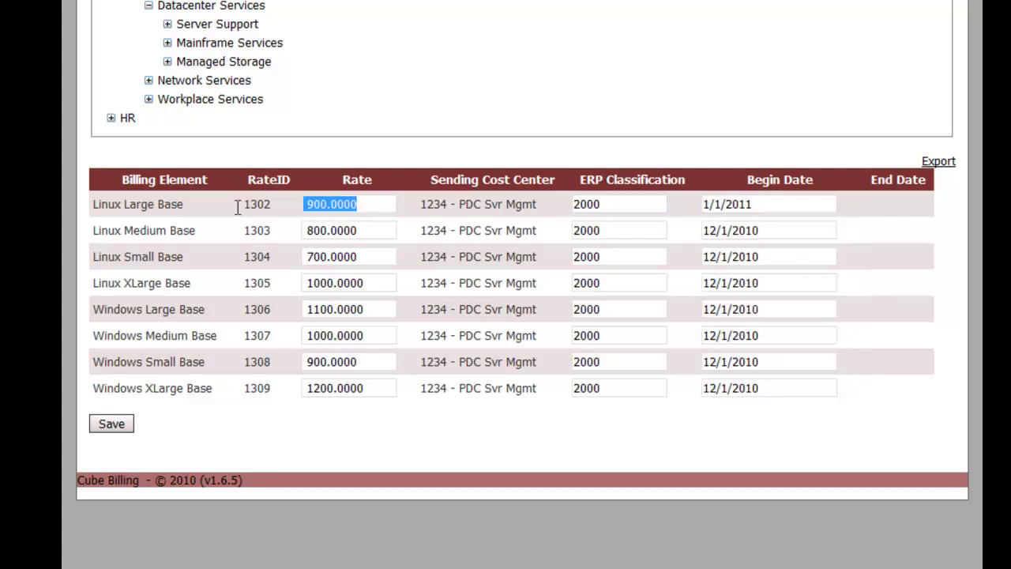
text(800)
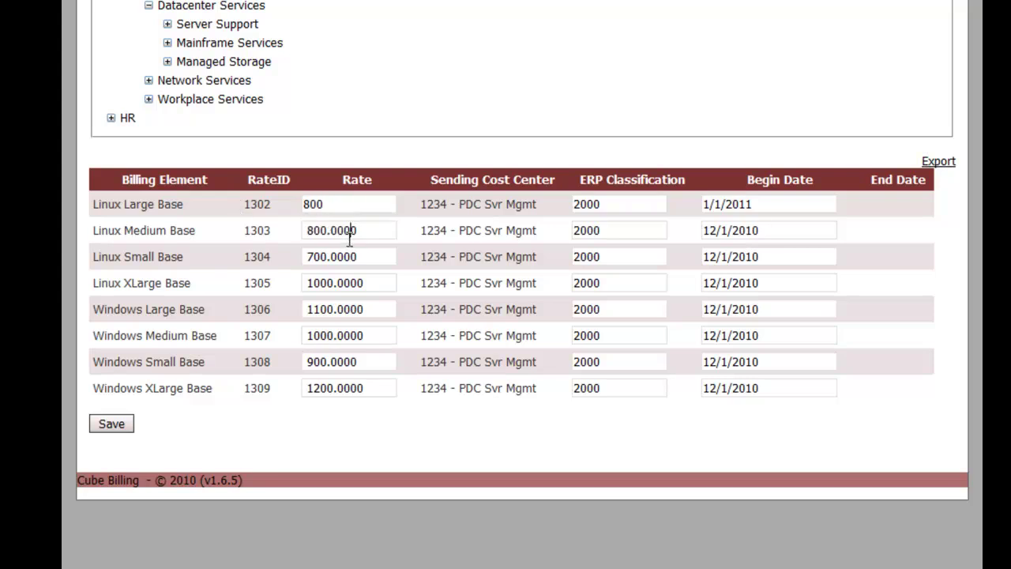
Change the remaining Linux Base rates to Medium 700, Small 600 and XLarge 900
drag(367, 235, 211, 237)
text(700)
click(368, 259)
drag(369, 259, 244, 260)
text(600)
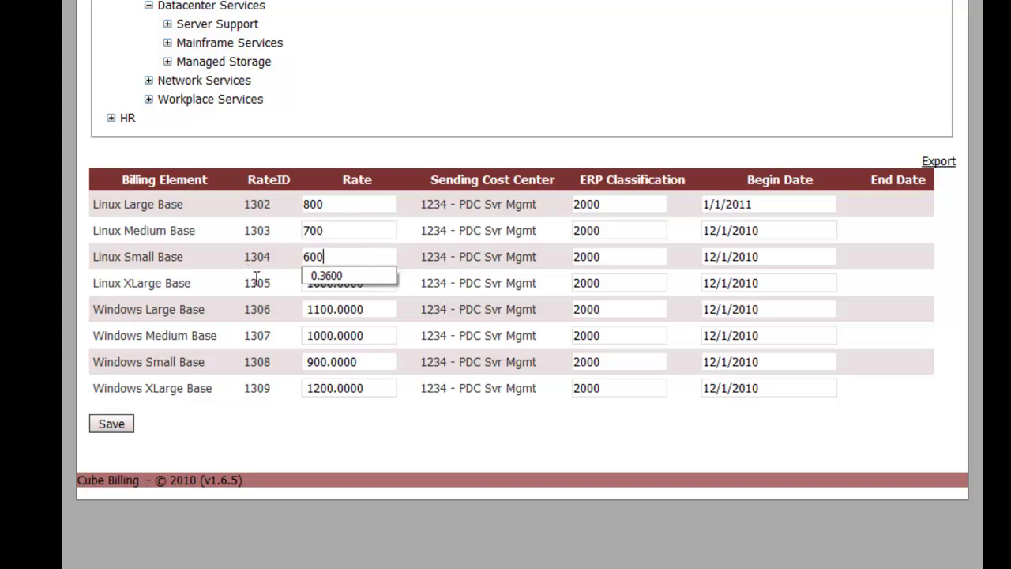
drag(388, 283, 277, 283)
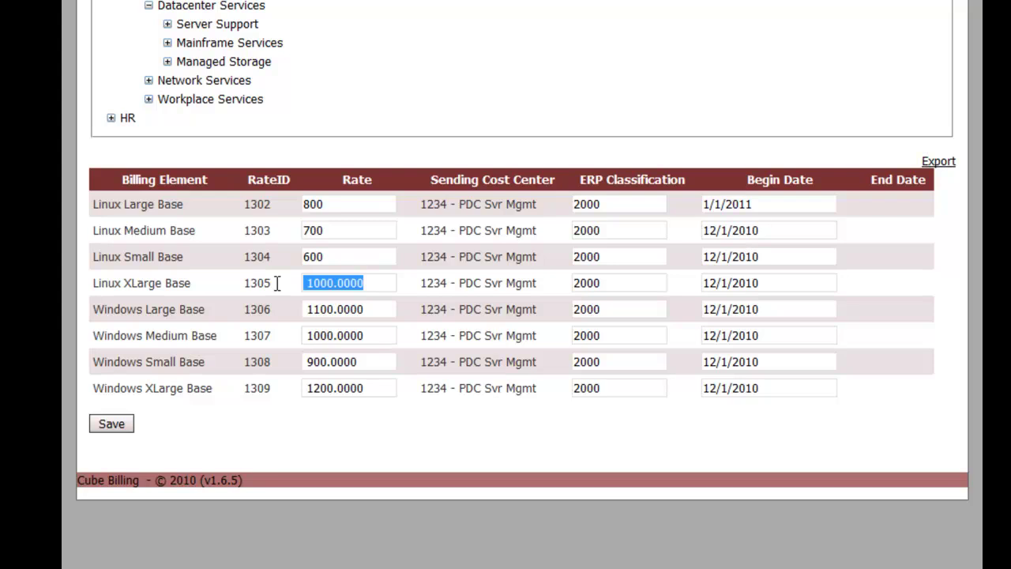
text(900)
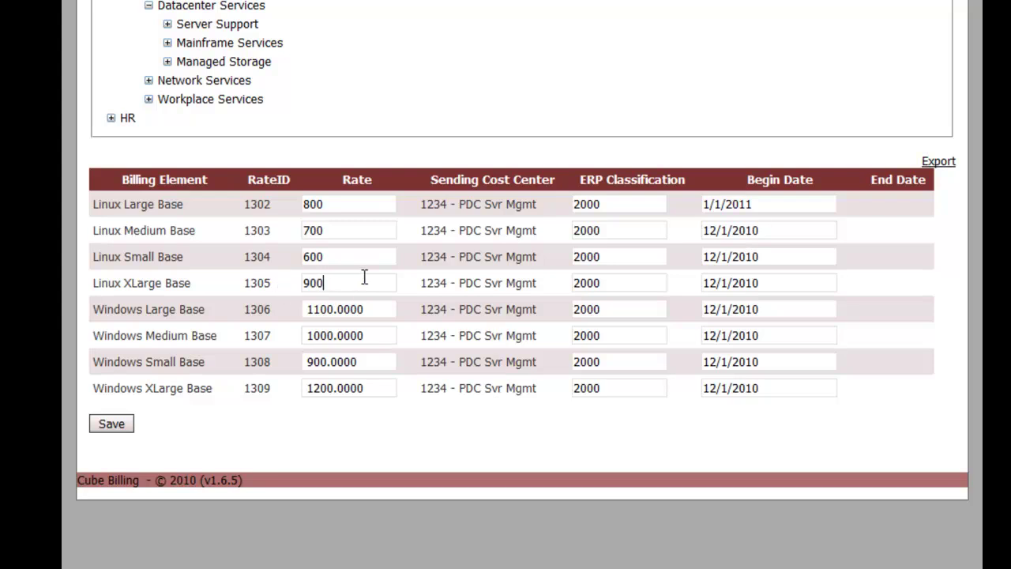
Change the Windows Base rates to Large 1000, Medium 900, Small 800 and XLarge 1100
drag(388, 309, 287, 314)
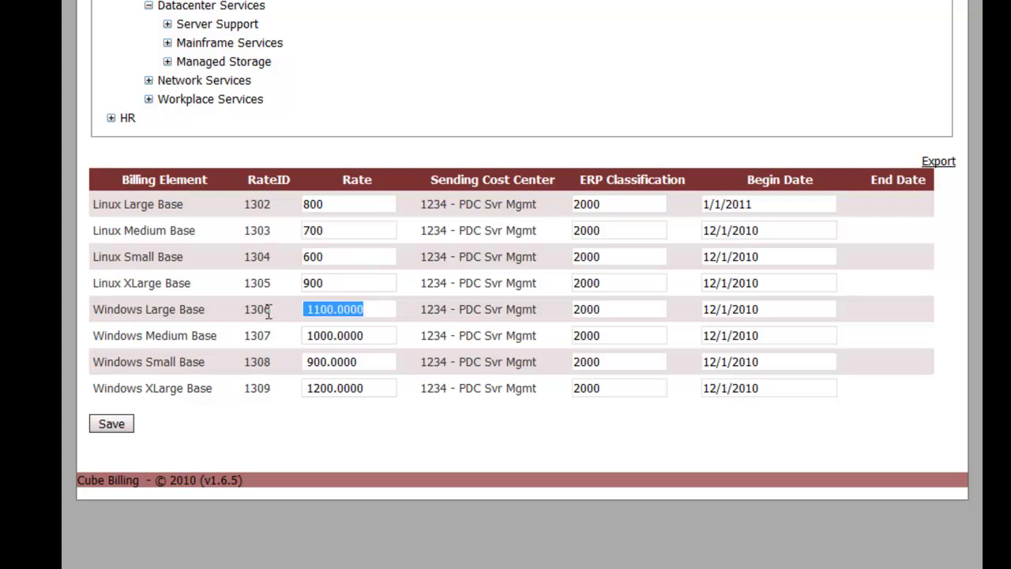
text(1000)
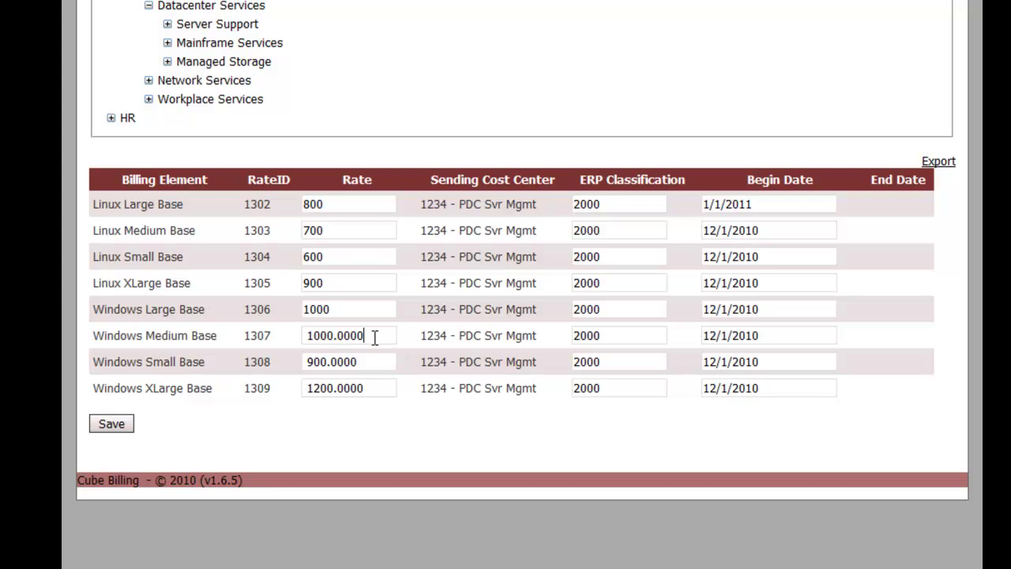
drag(374, 336, 282, 338)
text(900)
drag(371, 361, 289, 362)
text(800)
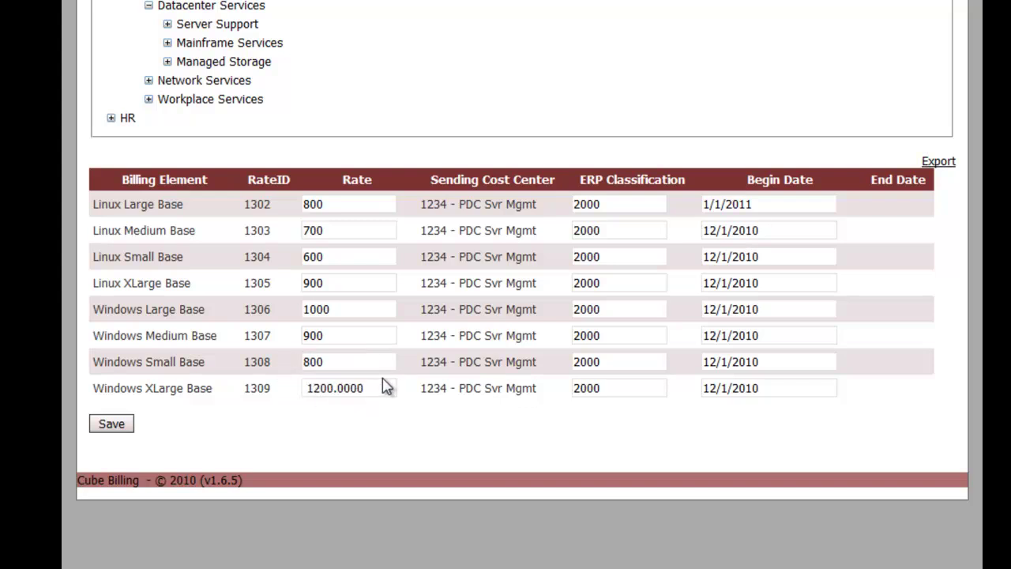
drag(379, 388, 302, 392)
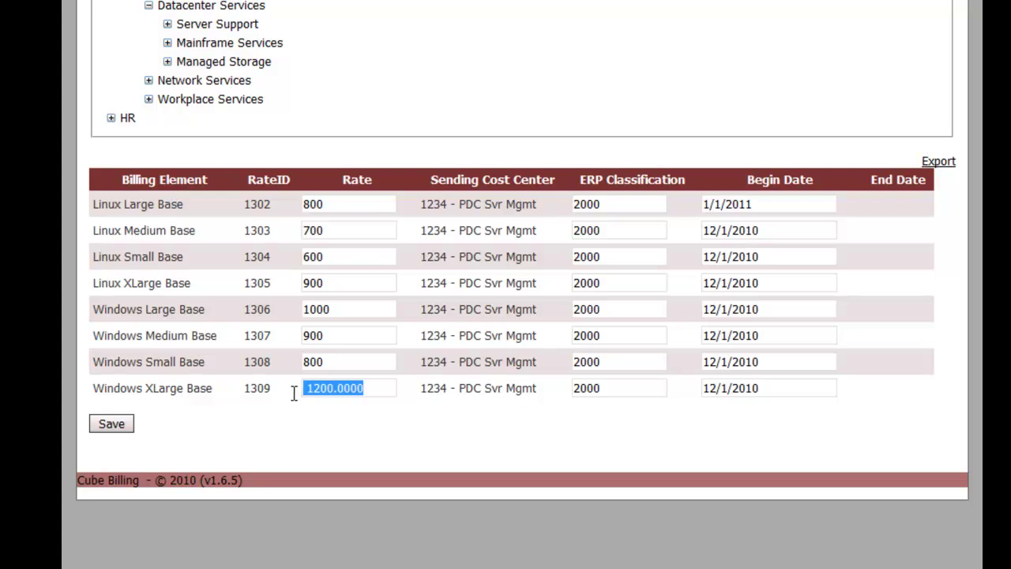
text(1100)
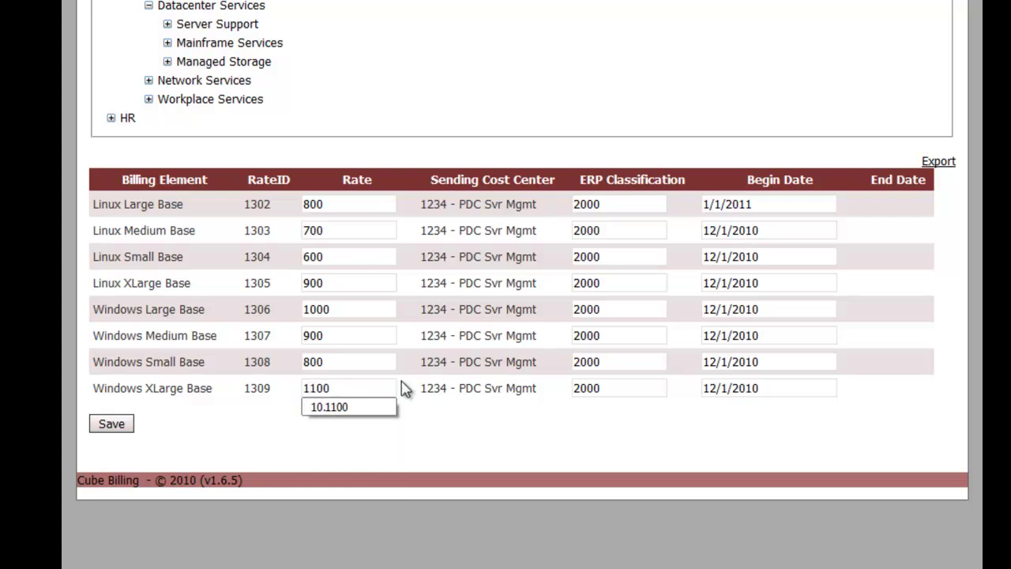
Set the begin date of Linux Medium, Small and XLarge Base to 1/1/2011
click(762, 230)
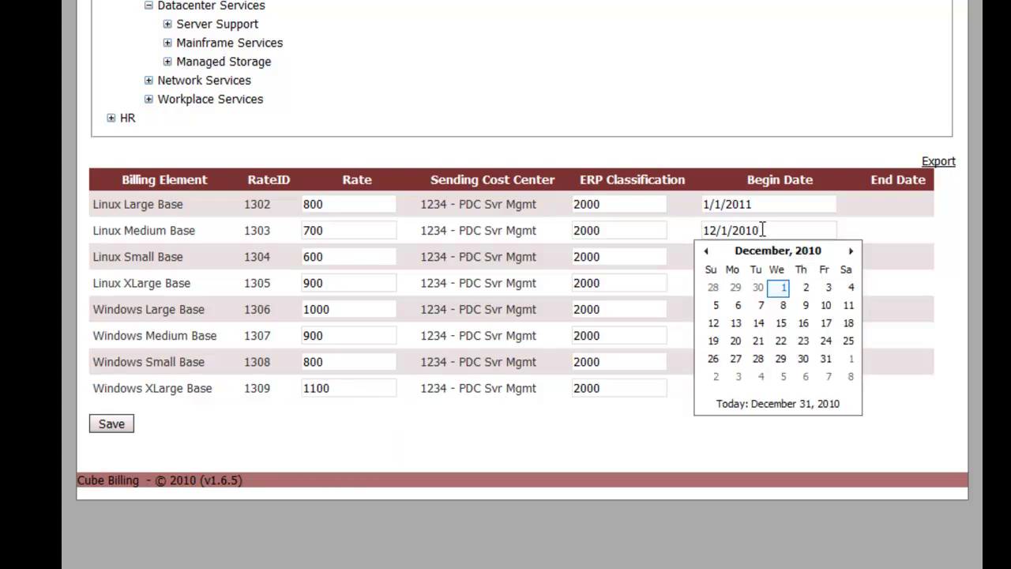
click(849, 360)
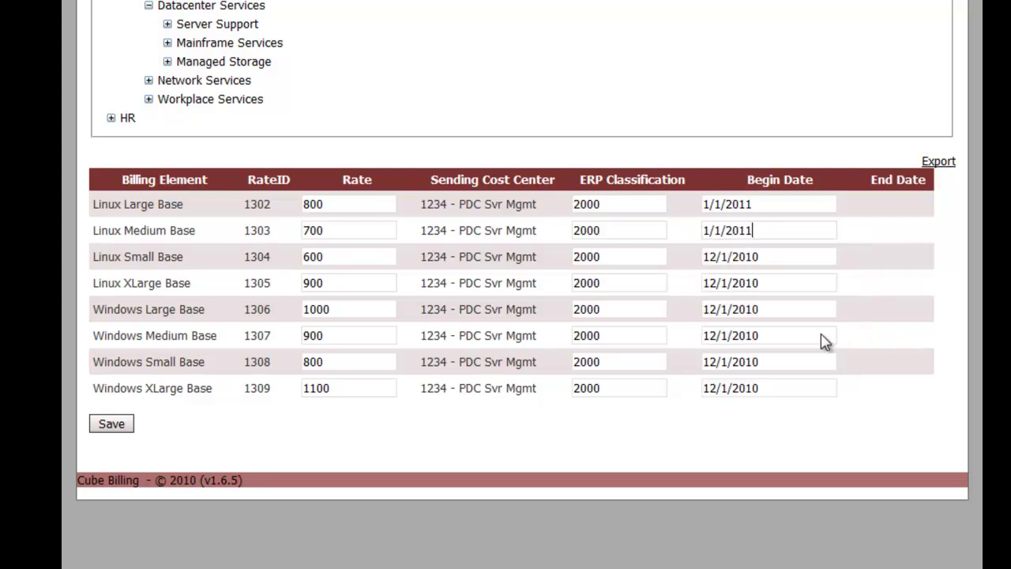
click(789, 258)
click(851, 384)
click(762, 285)
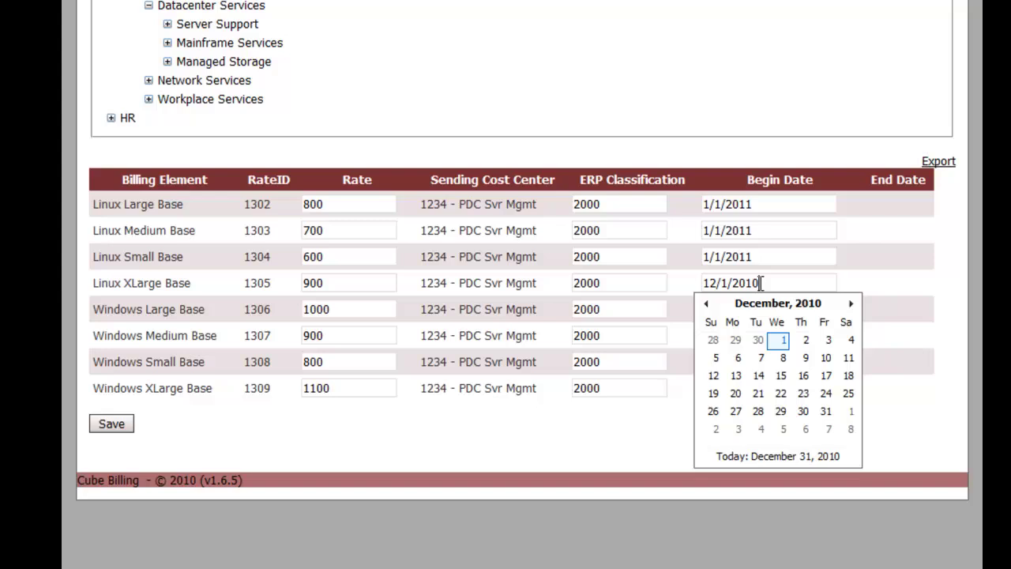
click(851, 411)
Set the begin date of Windows Large, Medium, Small and XLarge Base to 1/1/2011 and save the rates
click(771, 309)
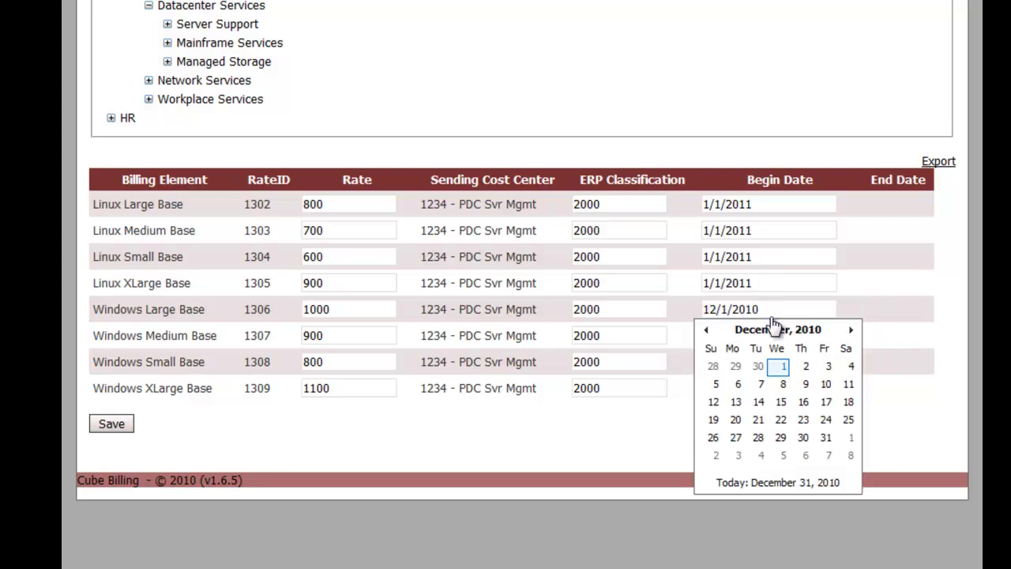
click(850, 437)
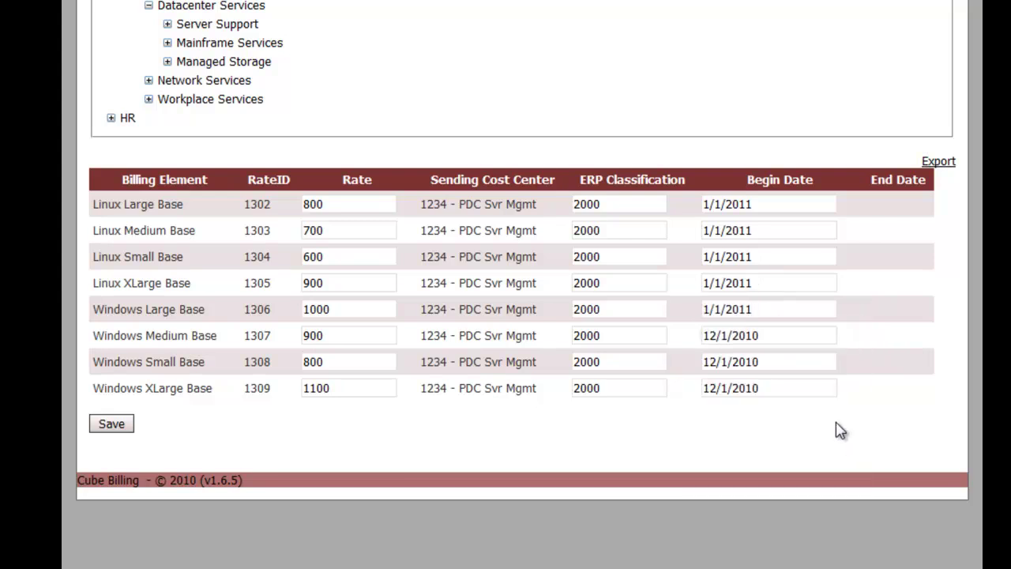
click(798, 336)
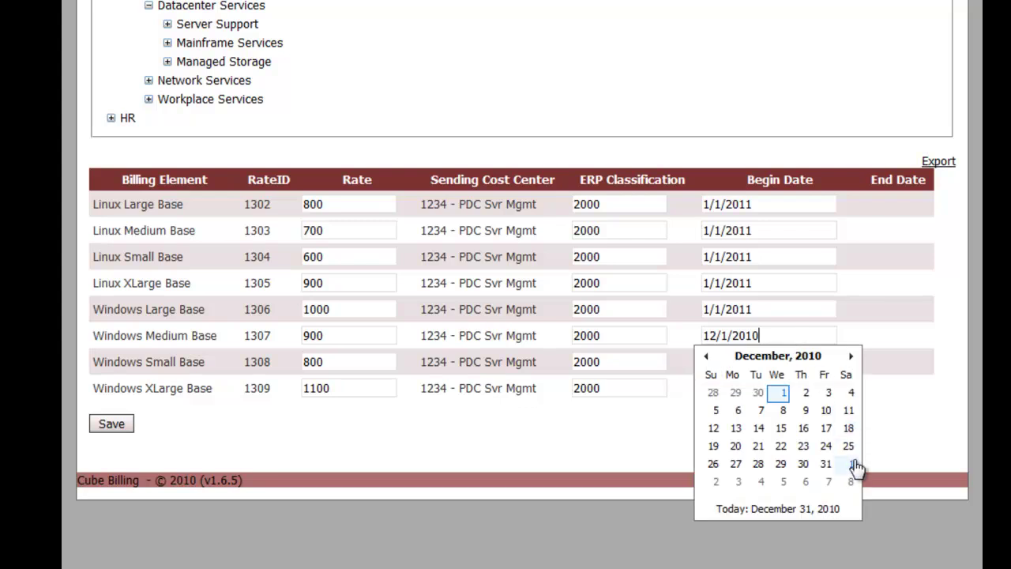
click(851, 463)
click(786, 362)
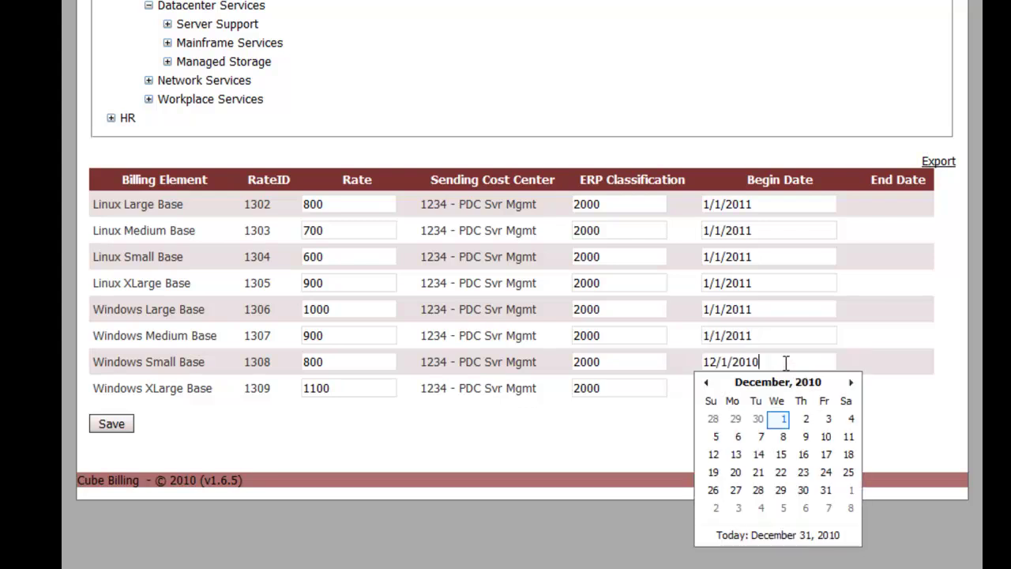
click(851, 489)
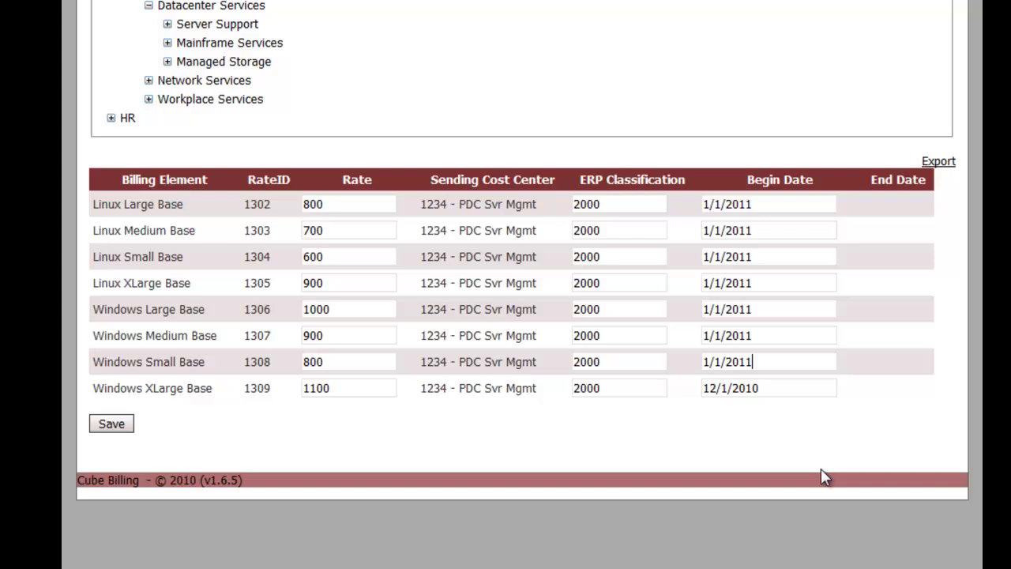
click(777, 392)
click(845, 515)
click(110, 428)
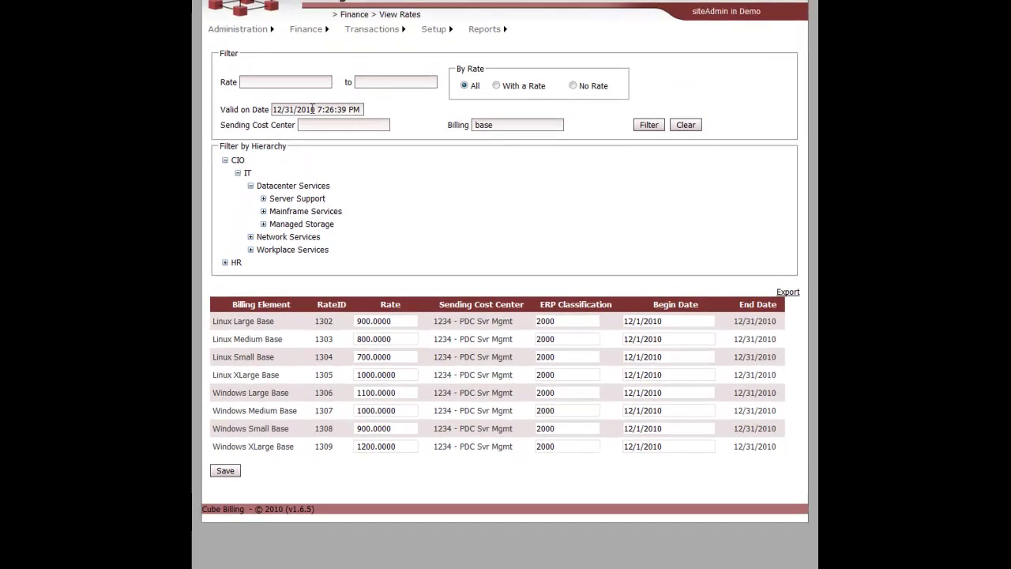
Filter the base billing element rates by a valid-on date of 1/1/2011
click(313, 109)
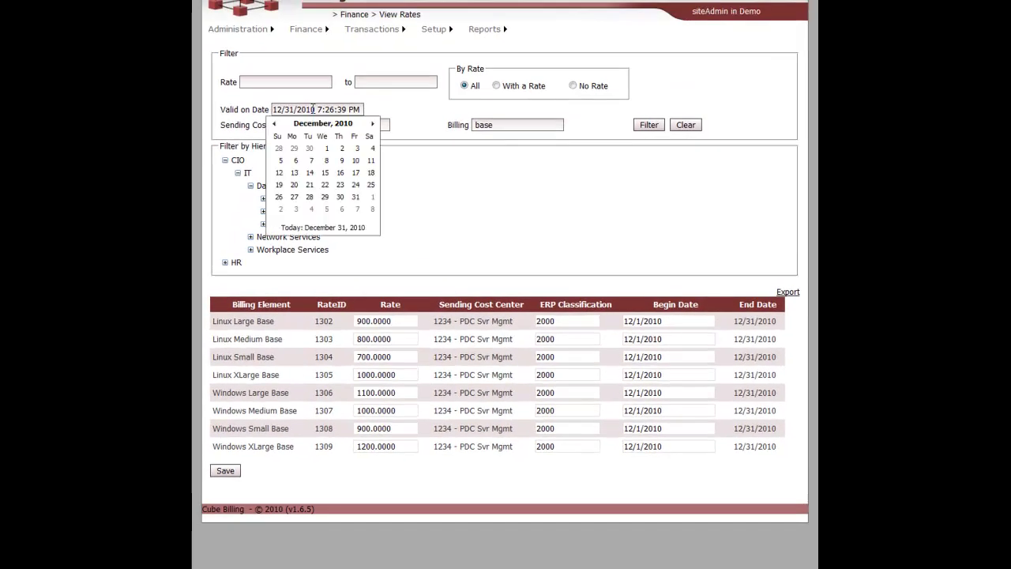
click(374, 199)
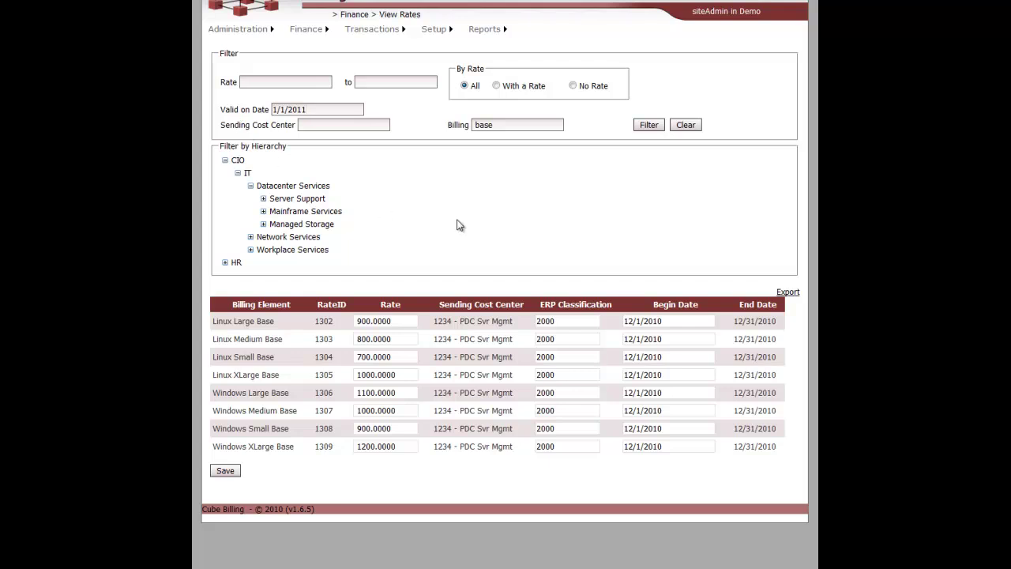
click(647, 126)
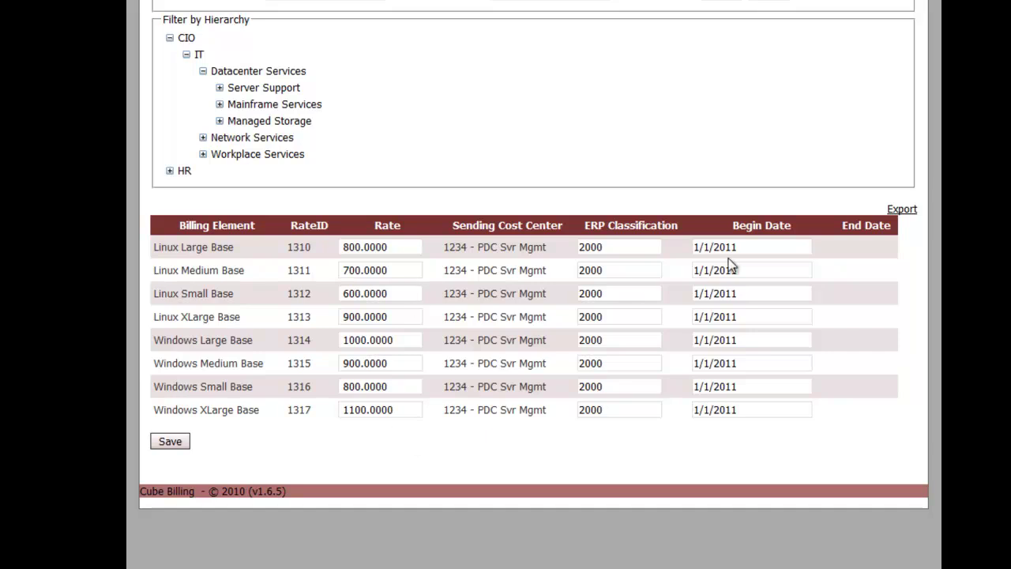
Start exporting the filtered rates as BillingRates.xls, then cancel opening the file
click(908, 213)
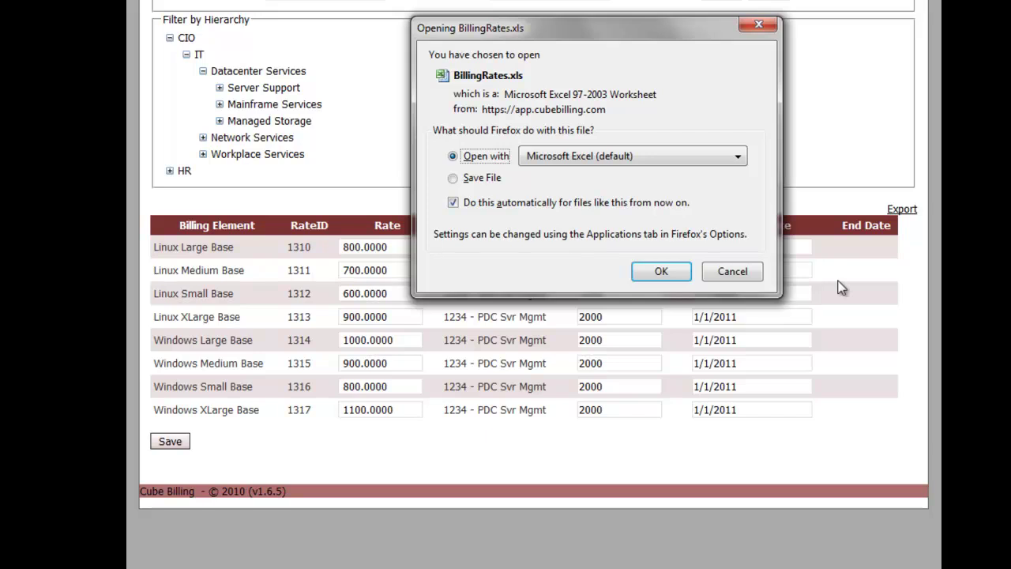
click(757, 273)
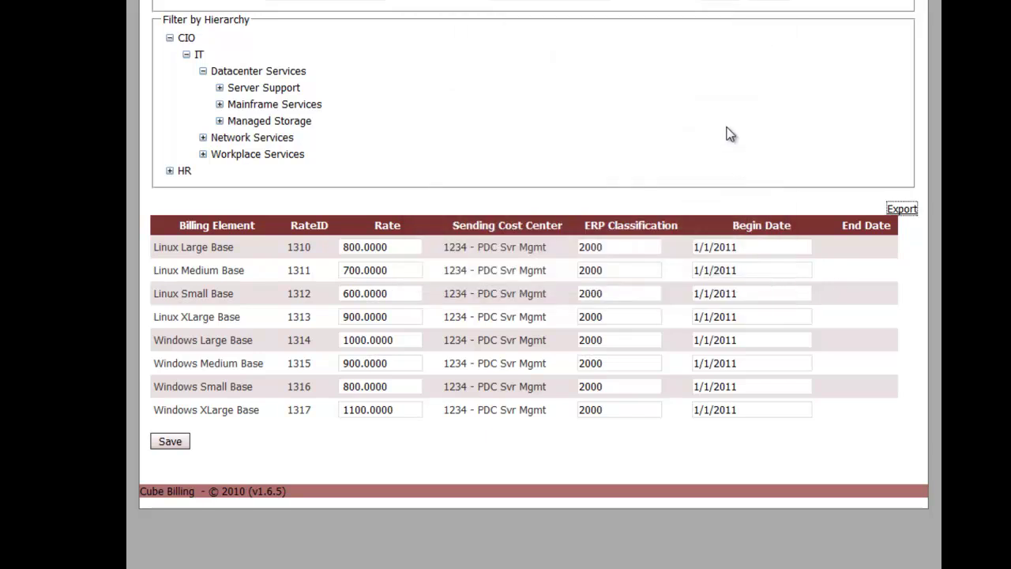